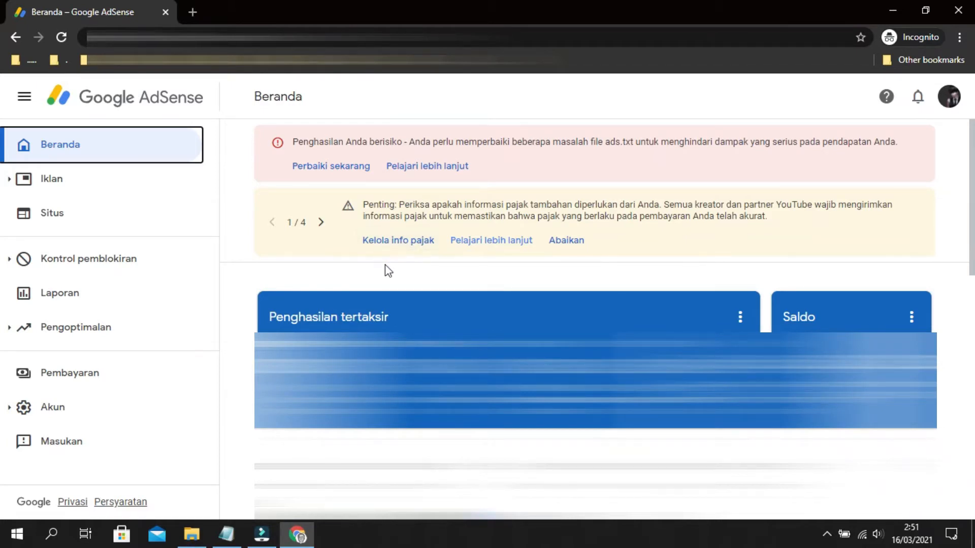
Start adding United States tax info from the tax notice and set the account type to Perorangan.
{"action": "left_click", "coordinate": [403, 242]}
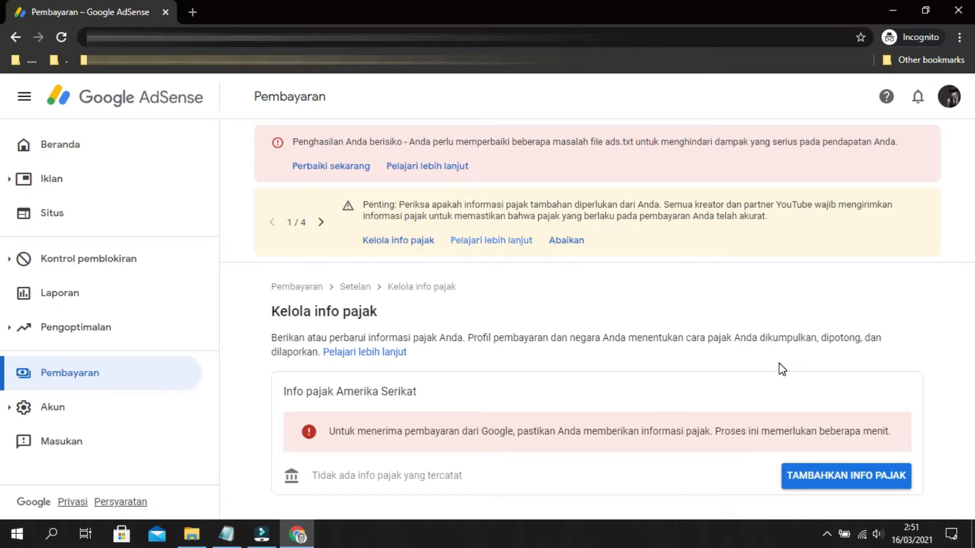
{"action": "left_click", "coordinate": [845, 485]}
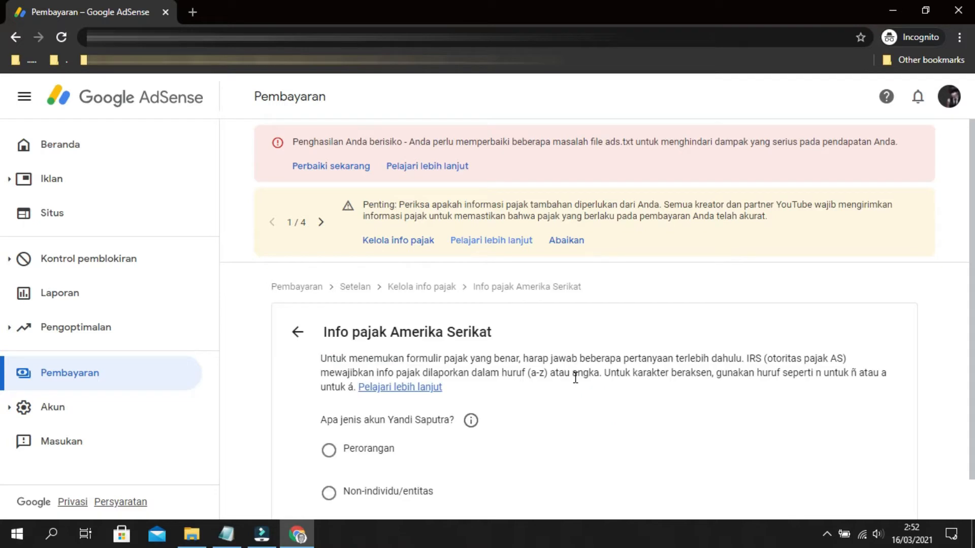
{"action": "scroll", "coordinate": [575, 378], "scroll_direction": "down", "scroll_amount": 1}
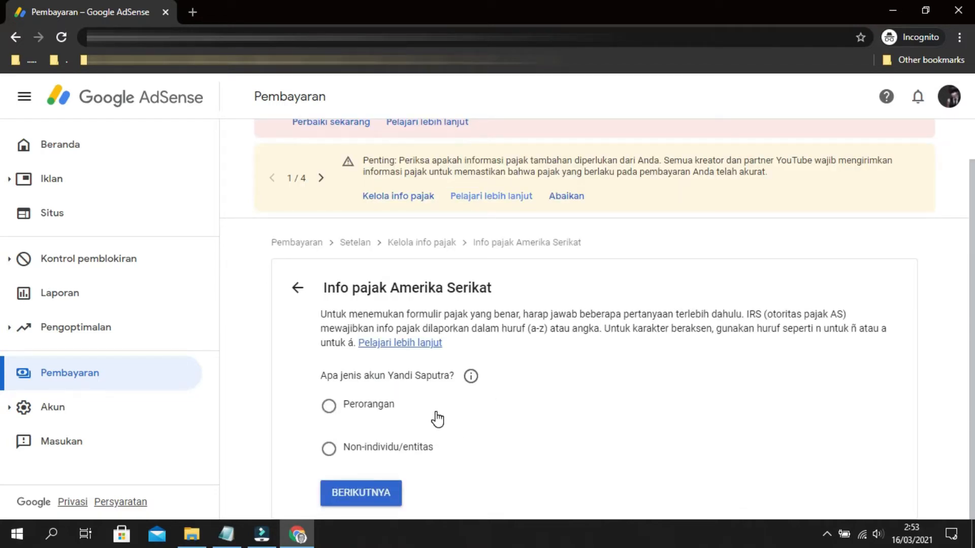
{"action": "left_click", "coordinate": [329, 406]}
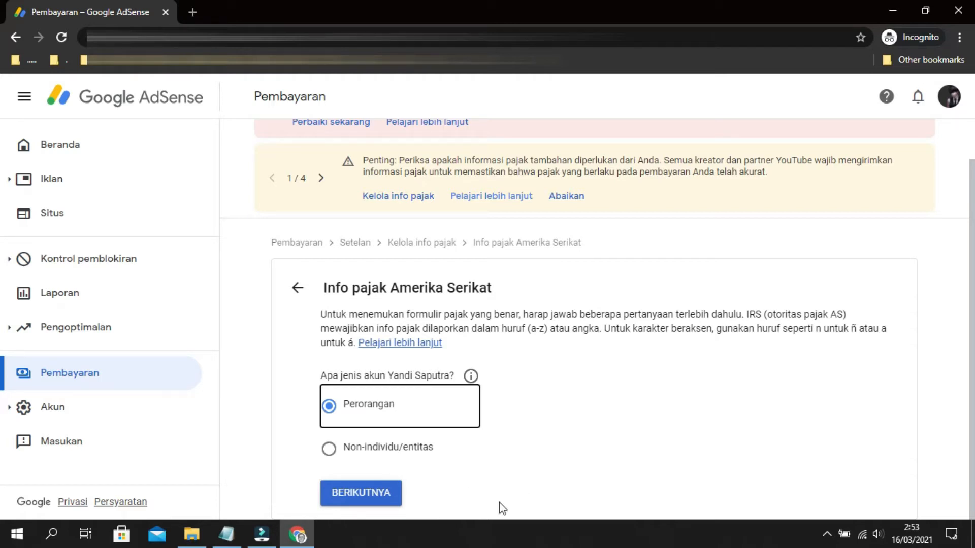
{"action": "left_click", "coordinate": [371, 499]}
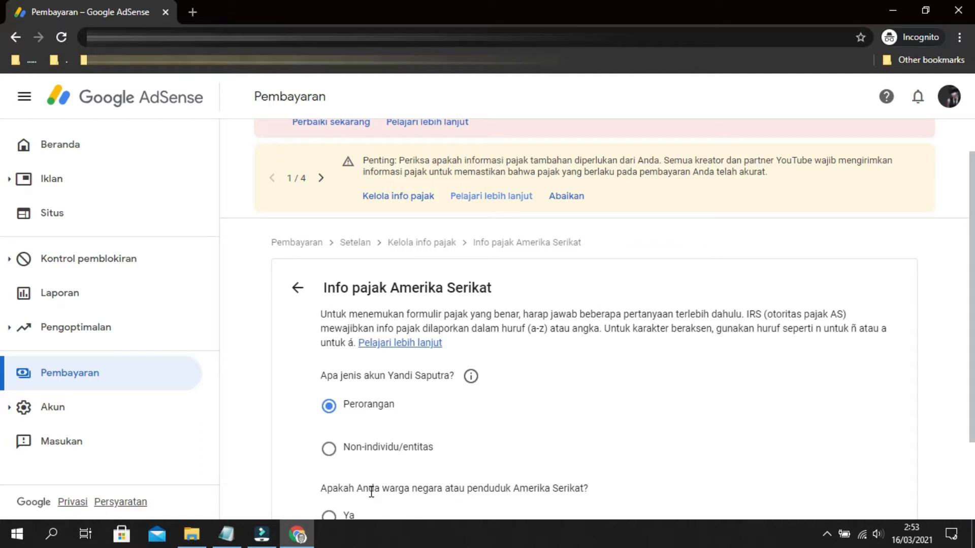
Answer Tidak to the question about being a United States citizen or resident and continue.
{"action": "scroll", "coordinate": [442, 419], "scroll_direction": "down", "scroll_amount": 2}
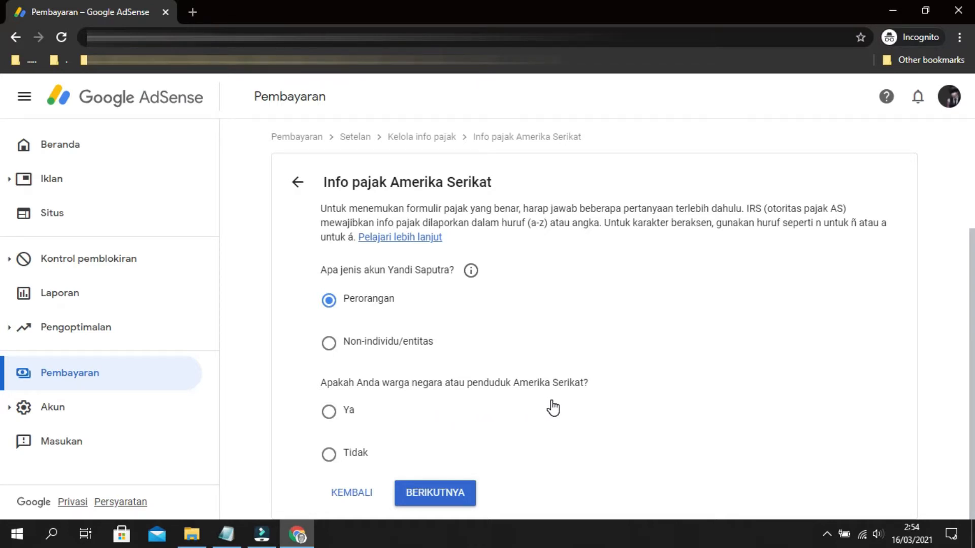
{"action": "left_click", "coordinate": [329, 457]}
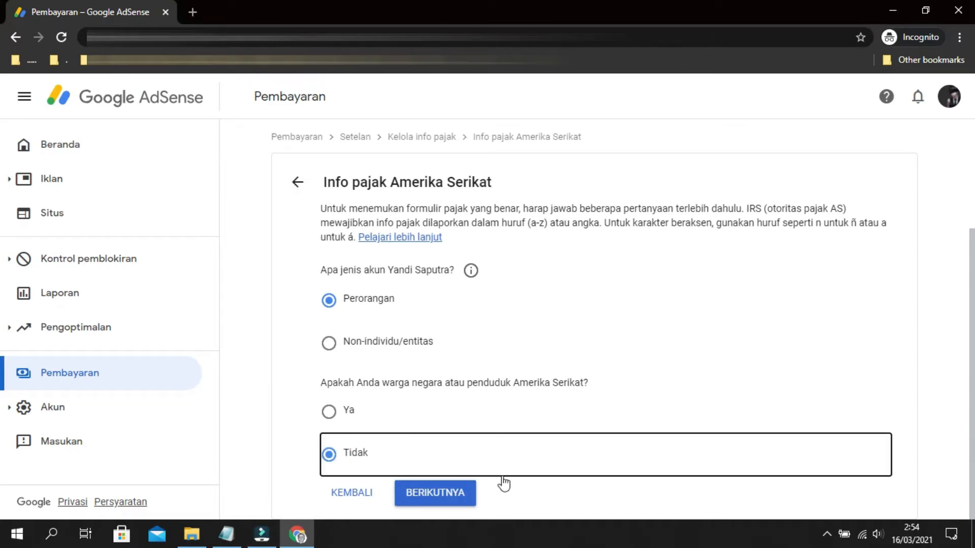
{"action": "left_click", "coordinate": [467, 501]}
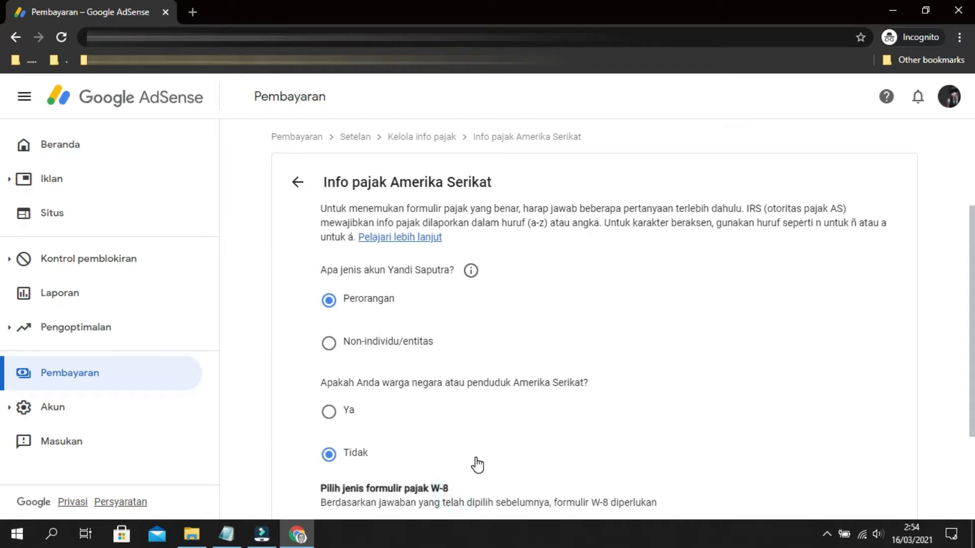
Choose W-8BEN as the W-8 tax form type and start the form.
{"action": "scroll", "coordinate": [477, 465], "scroll_direction": "down", "scroll_amount": 3}
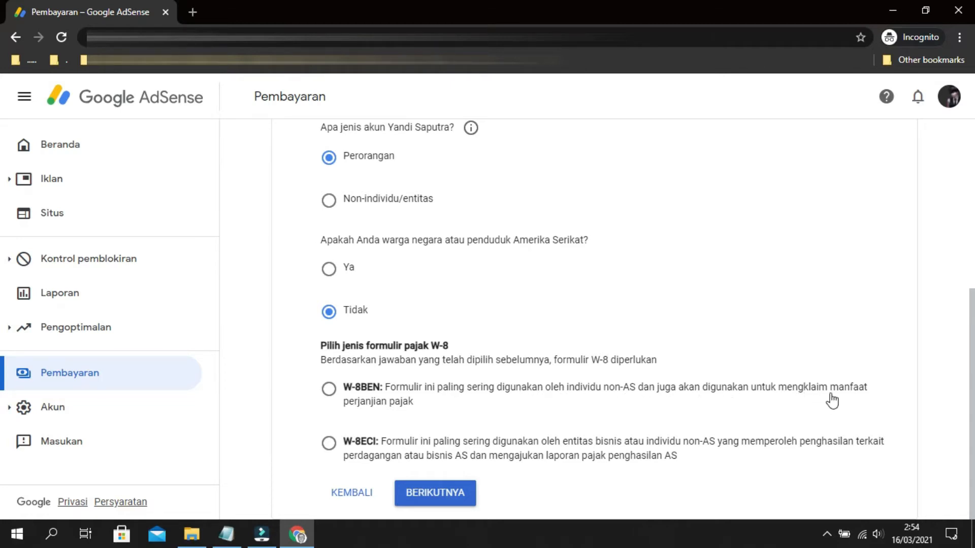
{"action": "left_click", "coordinate": [330, 390]}
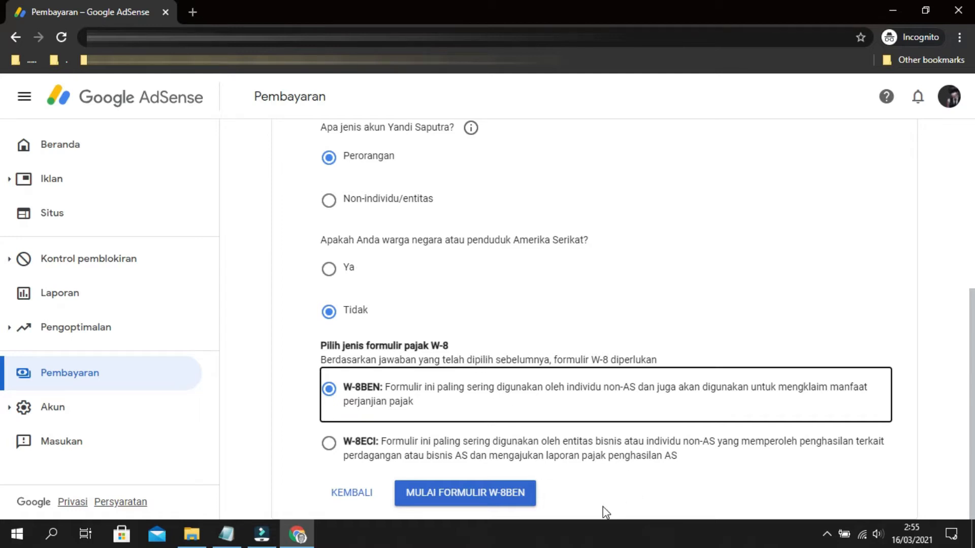
{"action": "left_click", "coordinate": [522, 495]}
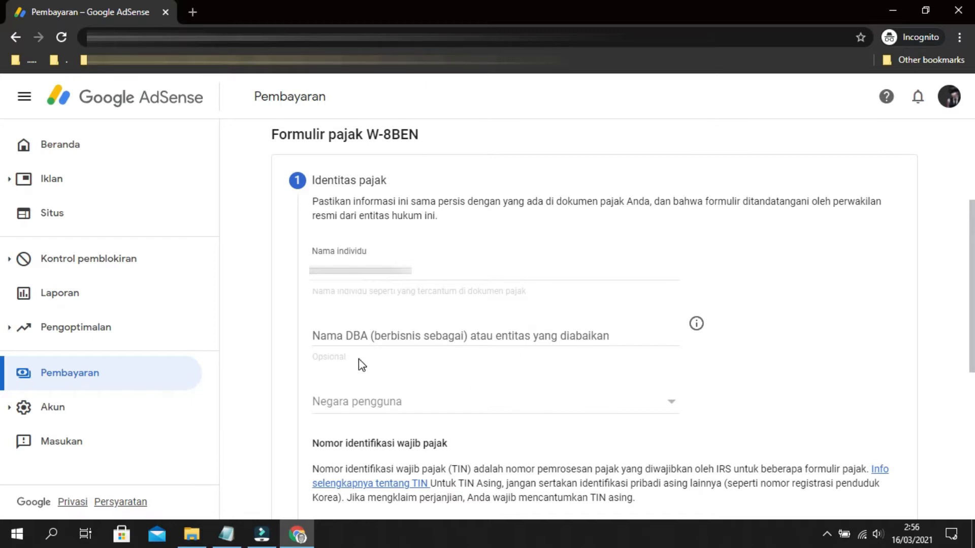
Set Negara pengguna to Indonesia in the tax identity section of the W-8BEN form.
{"action": "left_click", "coordinate": [416, 401]}
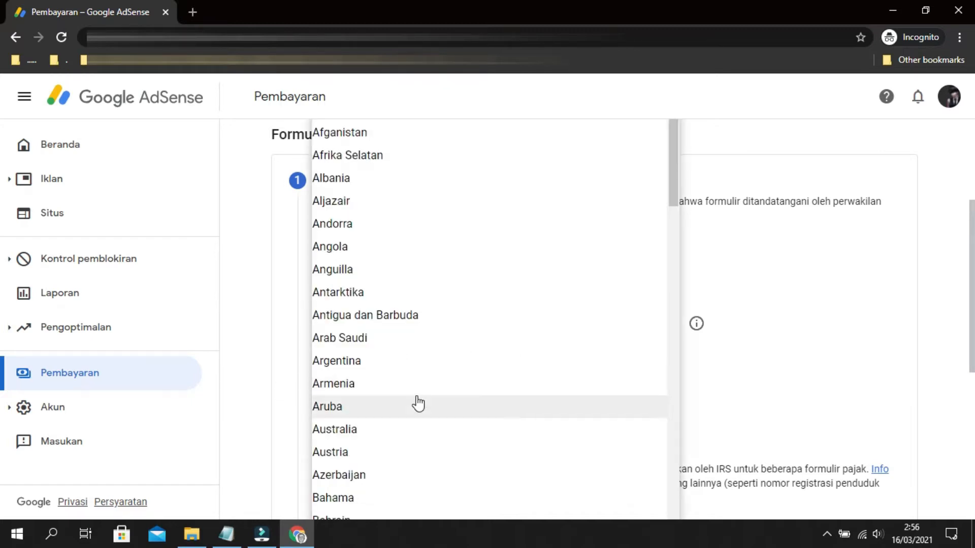
{"action": "left_click", "coordinate": [819, 324]}
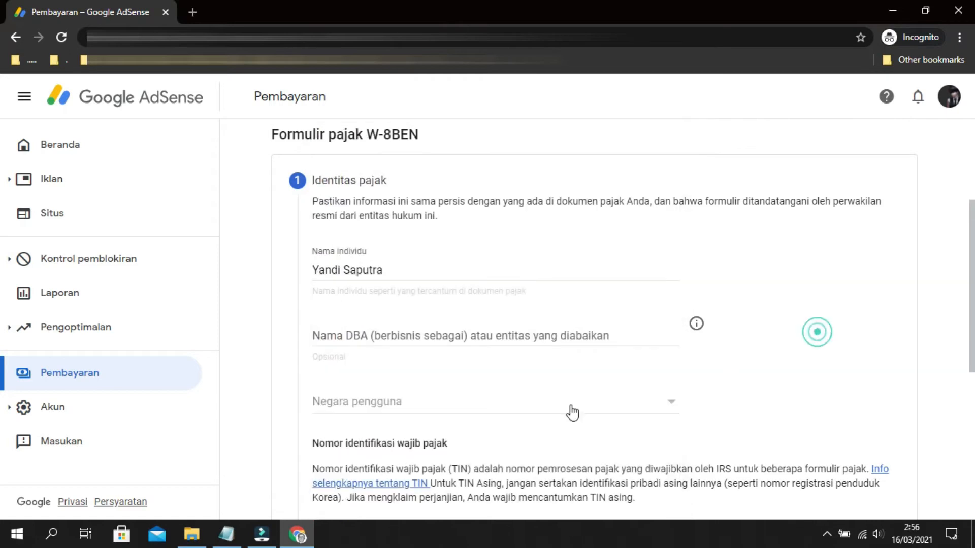
{"action": "left_click", "coordinate": [454, 410]}
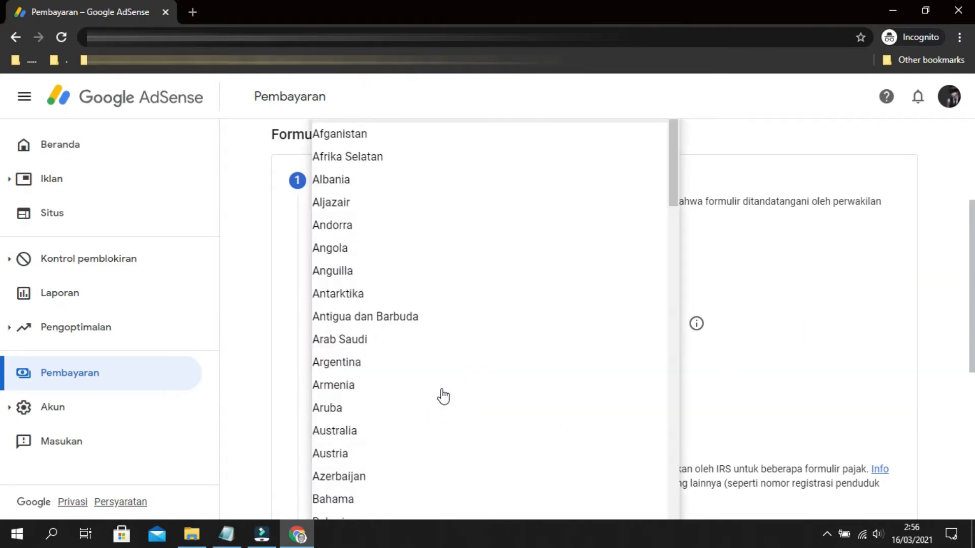
{"action": "scroll", "coordinate": [369, 347], "scroll_direction": "down", "scroll_amount": 5}
{"action": "scroll", "coordinate": [370, 346], "scroll_direction": "down", "scroll_amount": 12}
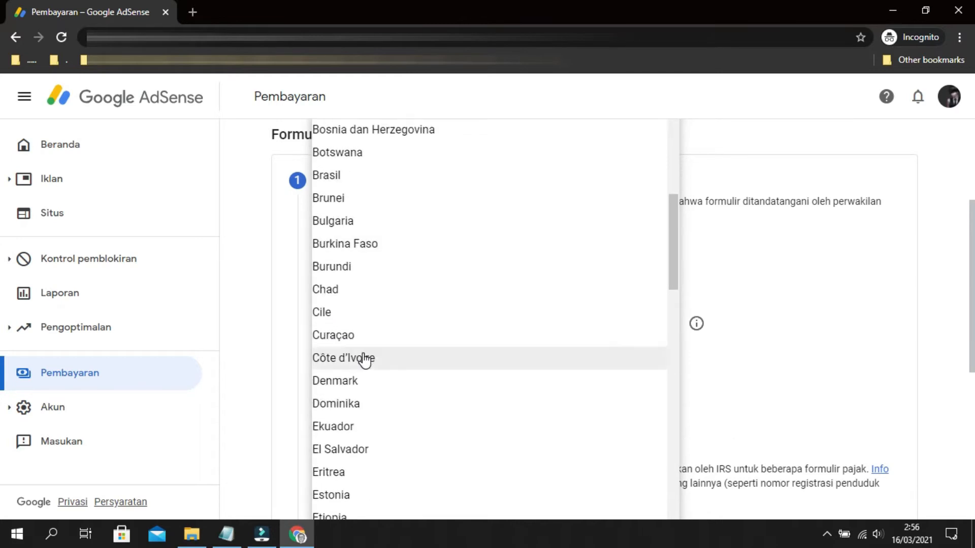
{"action": "scroll", "coordinate": [365, 356], "scroll_direction": "down", "scroll_amount": 8}
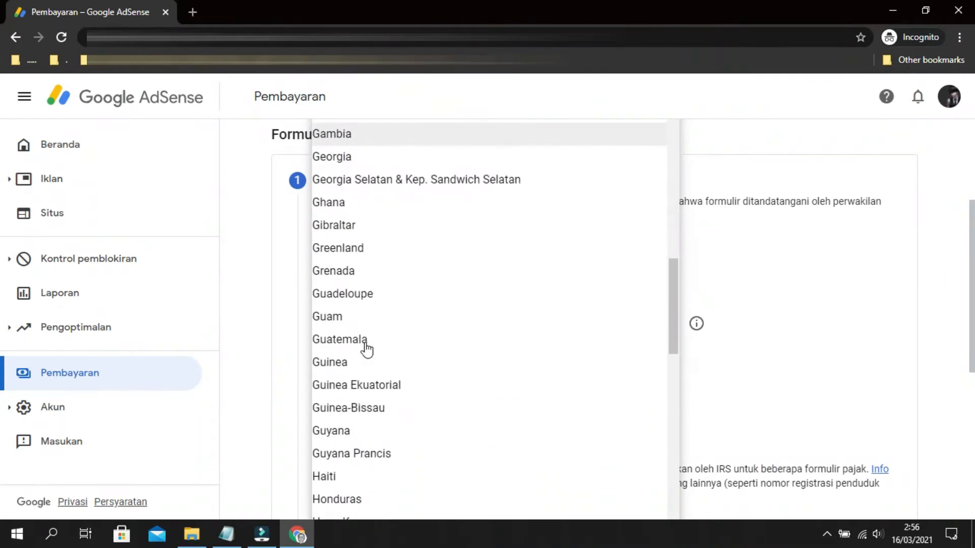
{"action": "left_click", "coordinate": [356, 376]}
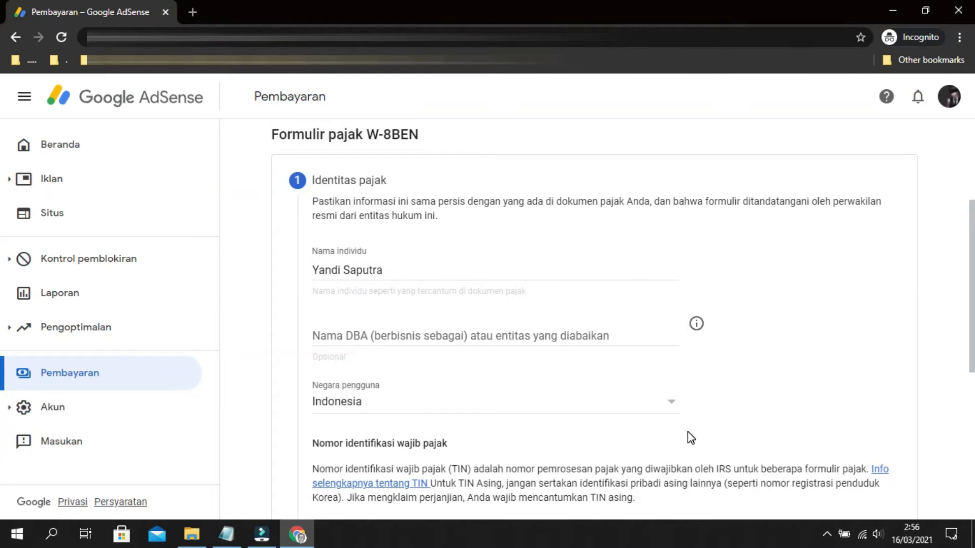
Paste the taxpayer identification number into TIN Asing and continue past the tax identity section.
{"action": "scroll", "coordinate": [479, 325], "scroll_direction": "down", "scroll_amount": 5}
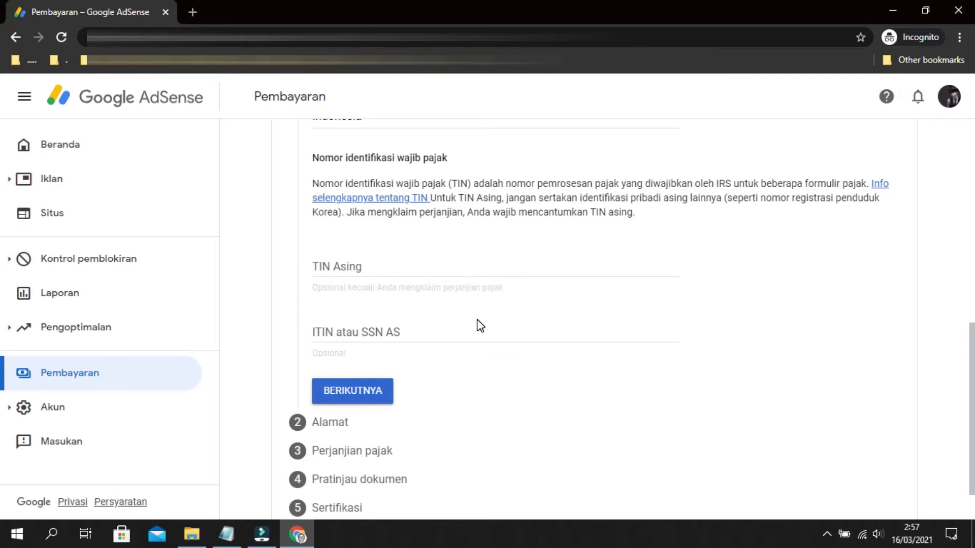
{"action": "left_click", "coordinate": [431, 265]}
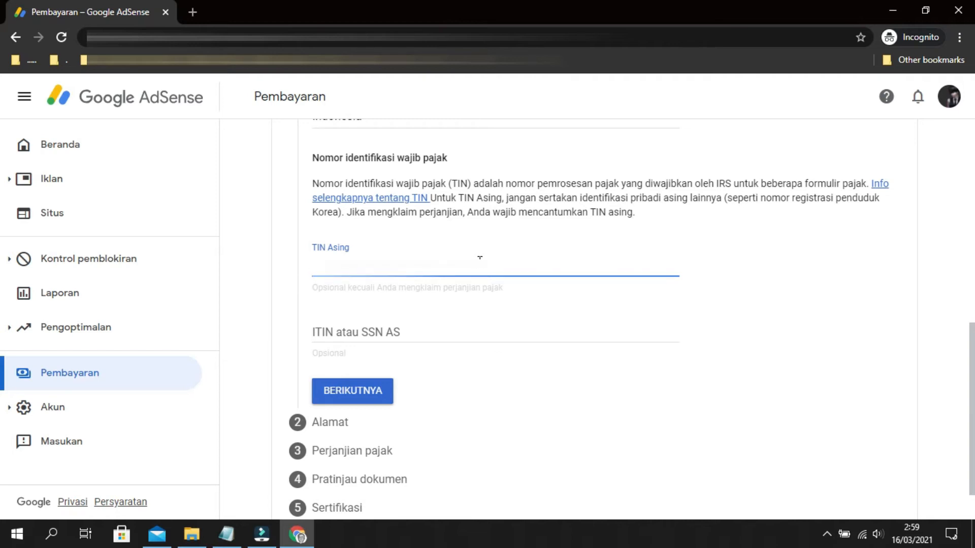
{"action": "key", "text": "ctrl+v"}
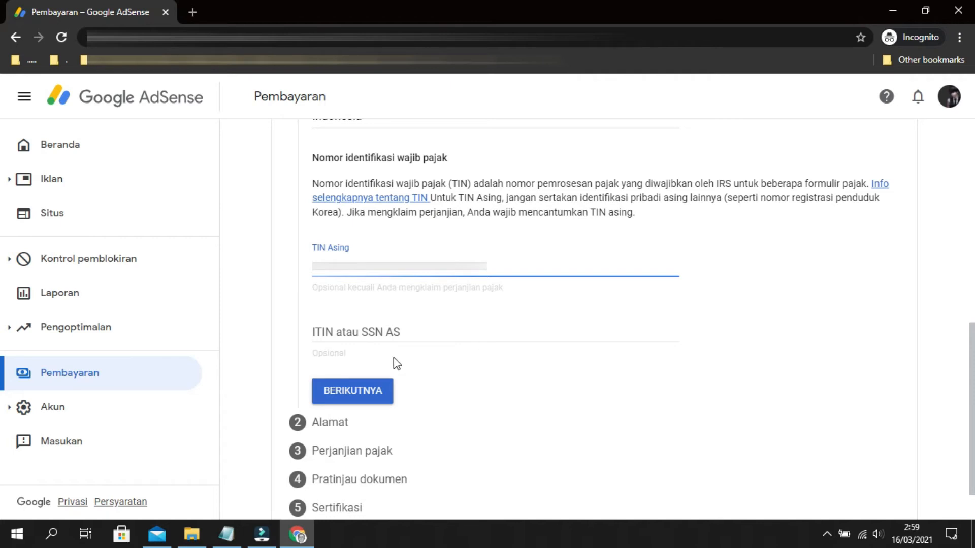
{"action": "left_click", "coordinate": [377, 395]}
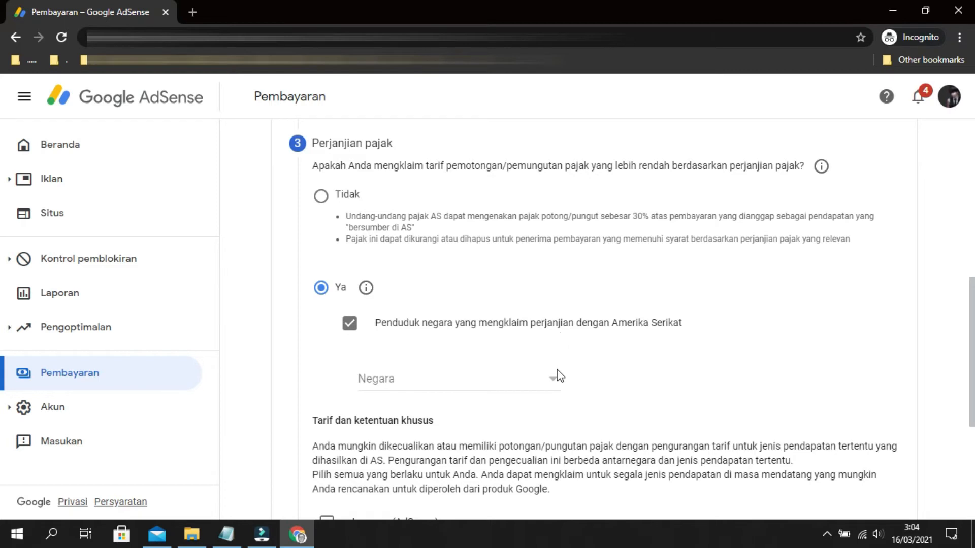
Set the tax treaty country to Indonesia and include Layanan (AdSense) under the special rates and conditions.
{"action": "left_click", "coordinate": [444, 389]}
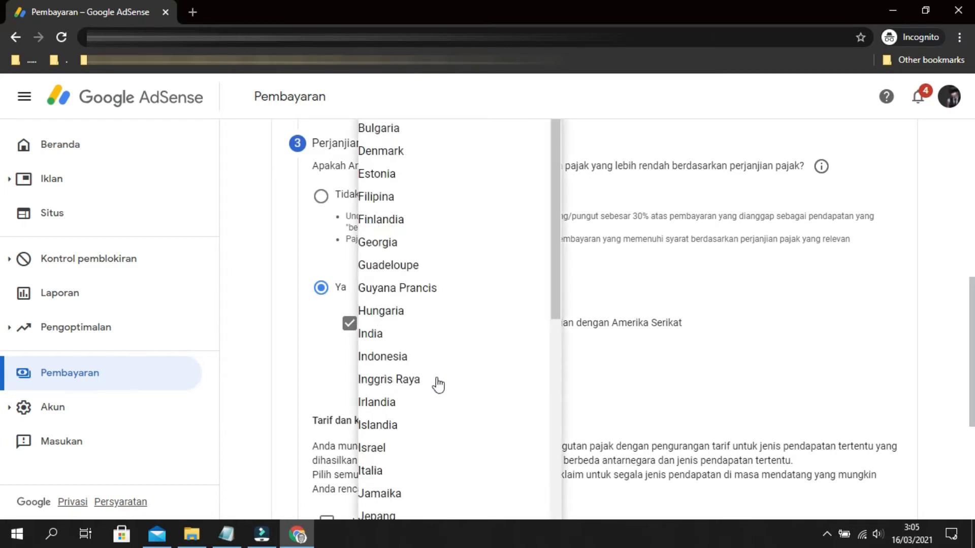
{"action": "left_click", "coordinate": [412, 355]}
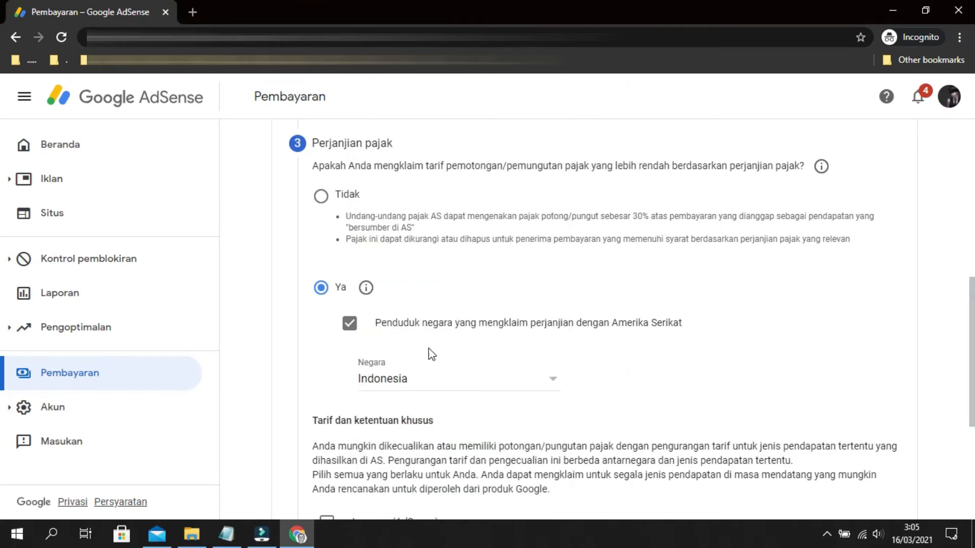
{"action": "scroll", "coordinate": [507, 305], "scroll_direction": "down", "scroll_amount": 3}
{"action": "scroll", "coordinate": [518, 287], "scroll_direction": "down", "scroll_amount": 2}
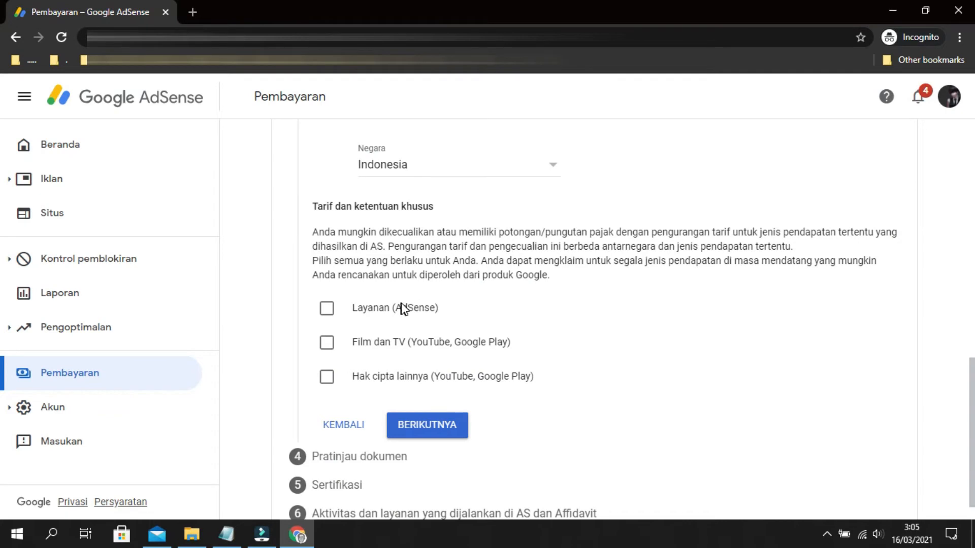
{"action": "left_click", "coordinate": [328, 309]}
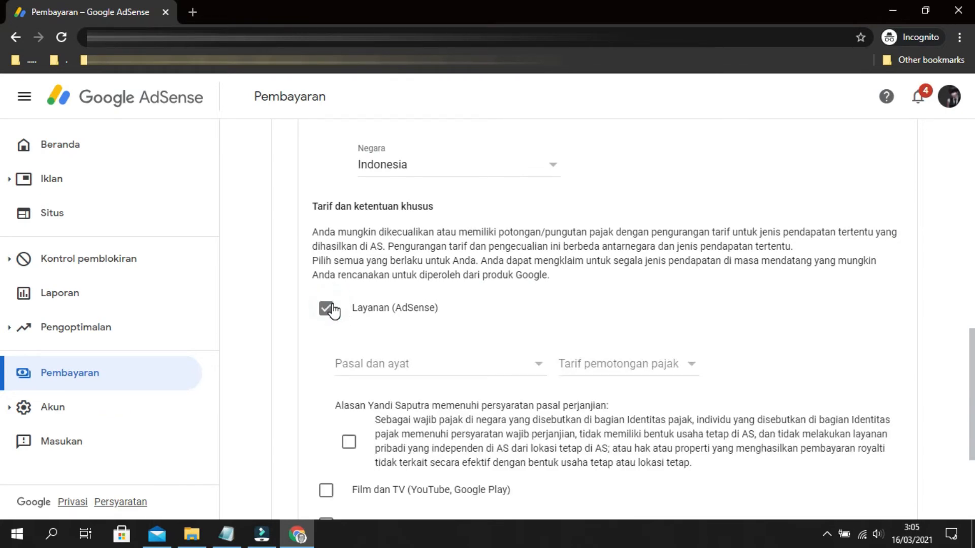
Set Layanan (AdSense) to Pasal 8 ayat 1 with 0% (pengurangan tarif) and tick its treaty eligibility statement.
{"action": "left_click", "coordinate": [485, 368]}
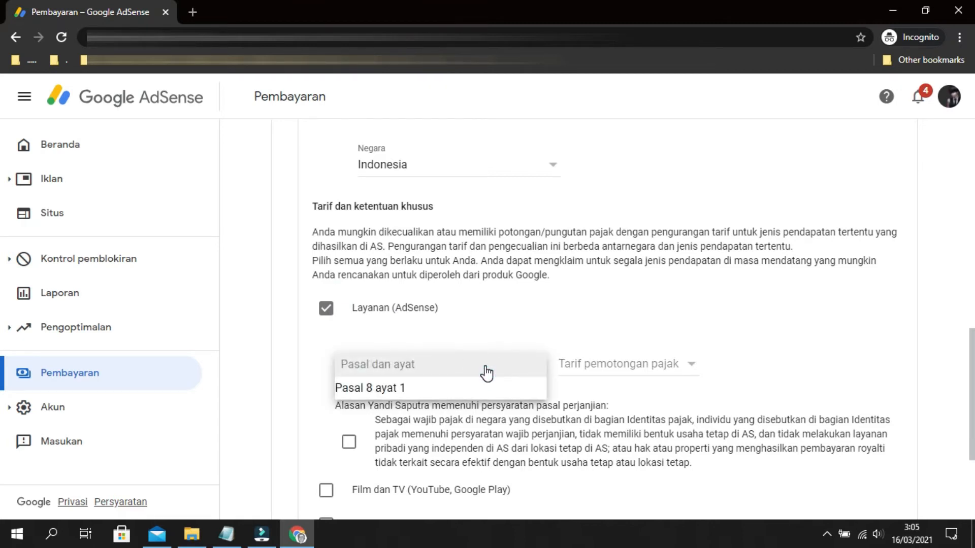
{"action": "left_click", "coordinate": [474, 387]}
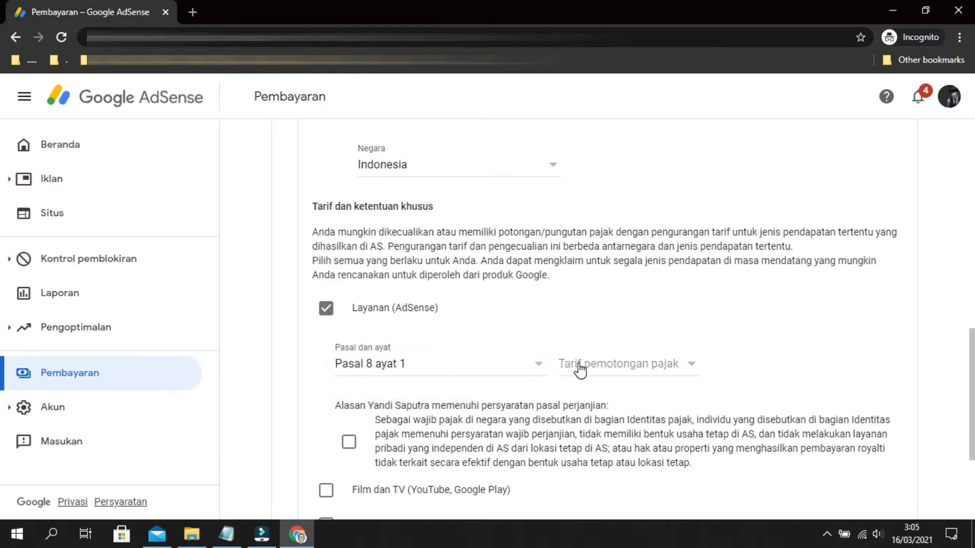
{"action": "left_click", "coordinate": [616, 366]}
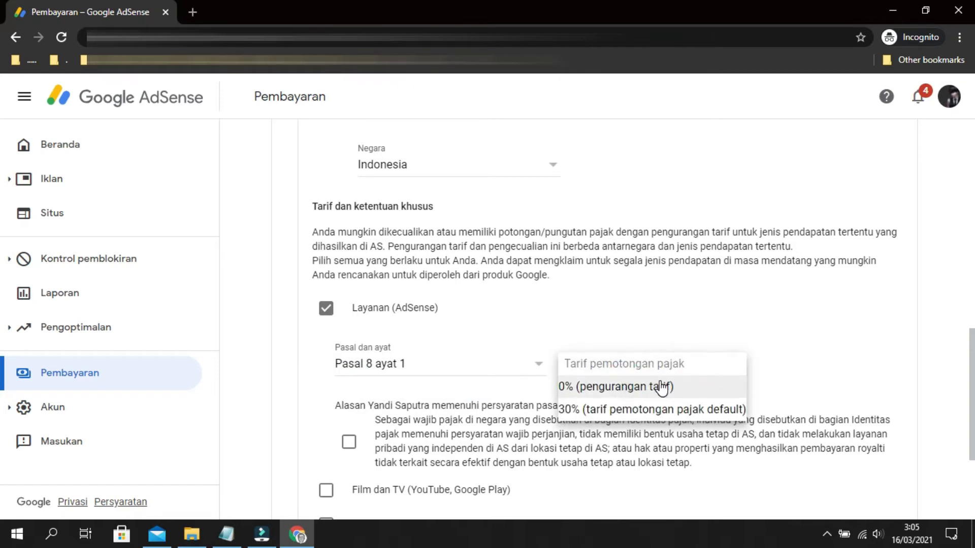
{"action": "left_click", "coordinate": [683, 387]}
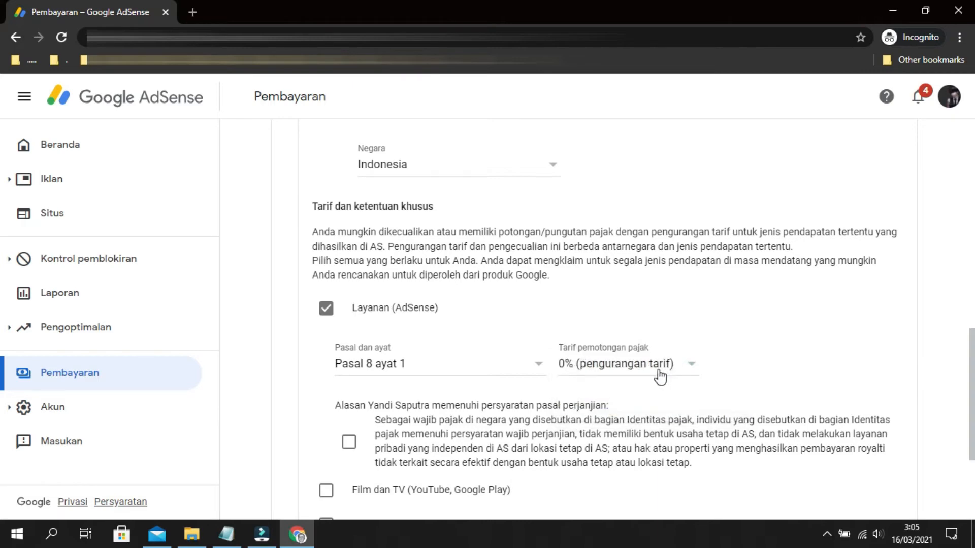
{"action": "scroll", "coordinate": [526, 358], "scroll_direction": "down", "scroll_amount": 3}
{"action": "left_click", "coordinate": [349, 335]}
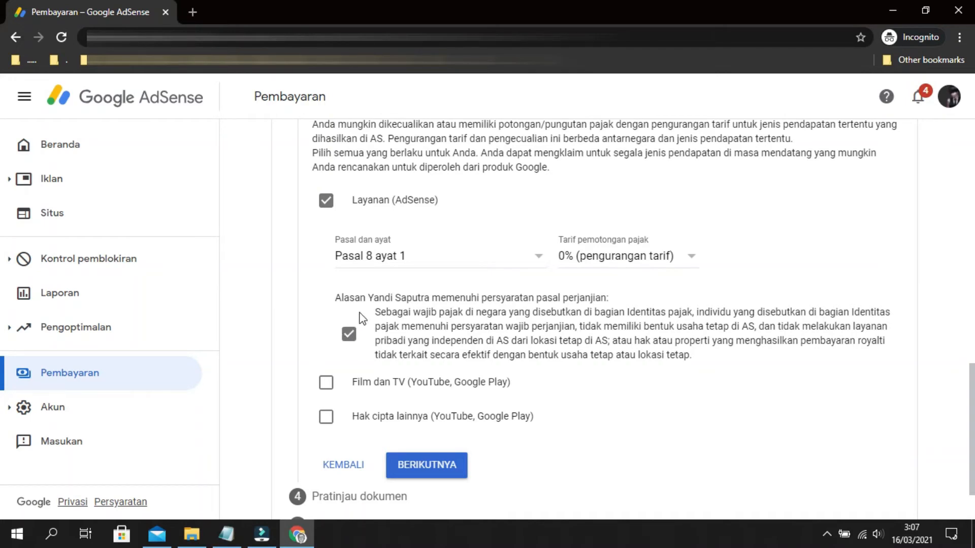
{"action": "left_click", "coordinate": [349, 334]}
{"action": "left_click", "coordinate": [348, 333]}
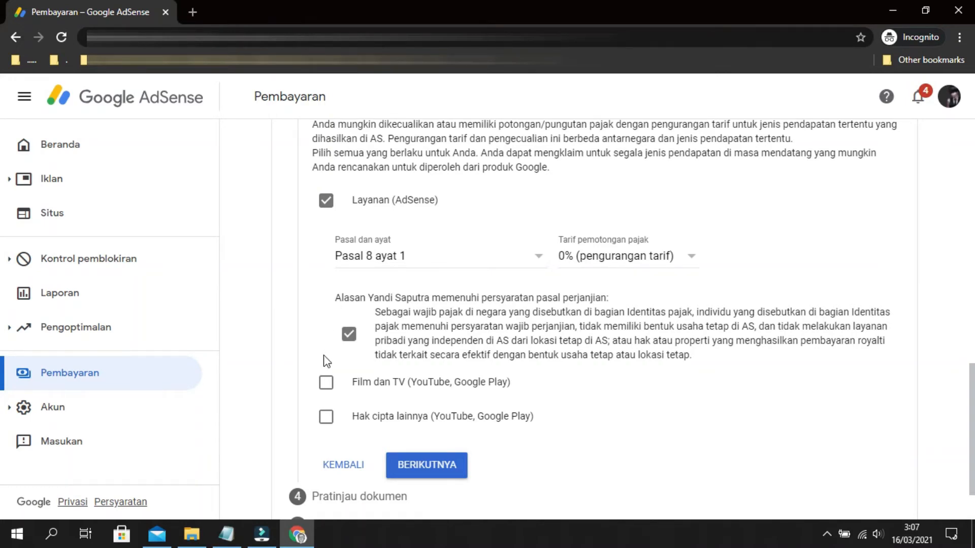
Include Film dan TV (YouTube, Google Play) with Pasal 13 ayat 2 and 10% (pengurangan tarif), and tick its treaty eligibility statement.
{"action": "left_click", "coordinate": [327, 384]}
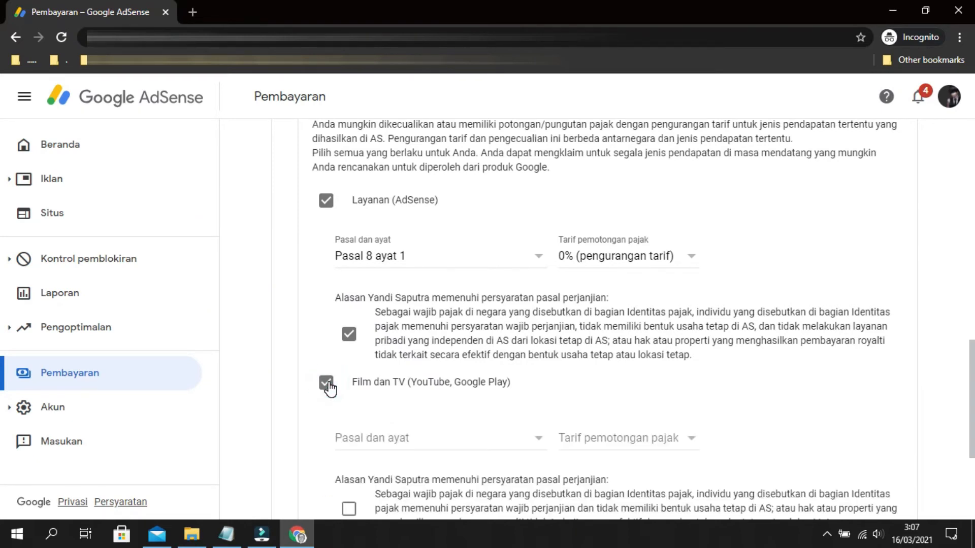
{"action": "scroll", "coordinate": [326, 387], "scroll_direction": "down", "scroll_amount": 1}
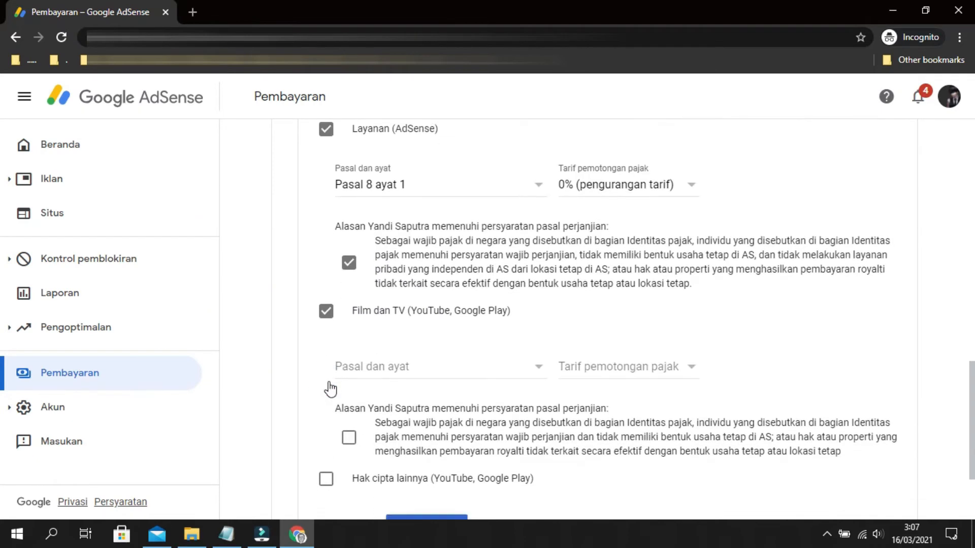
{"action": "left_click", "coordinate": [372, 371]}
{"action": "left_click", "coordinate": [376, 391]}
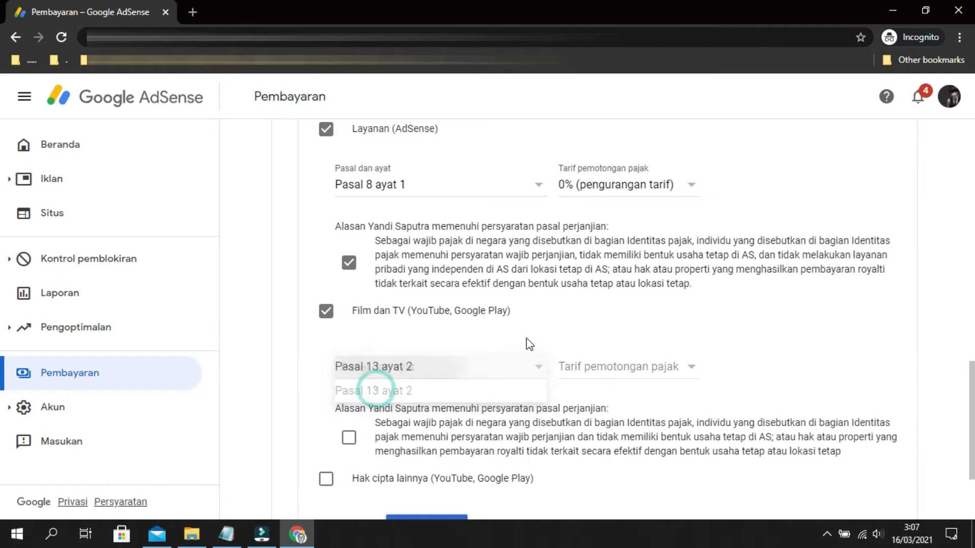
{"action": "left_click", "coordinate": [597, 371]}
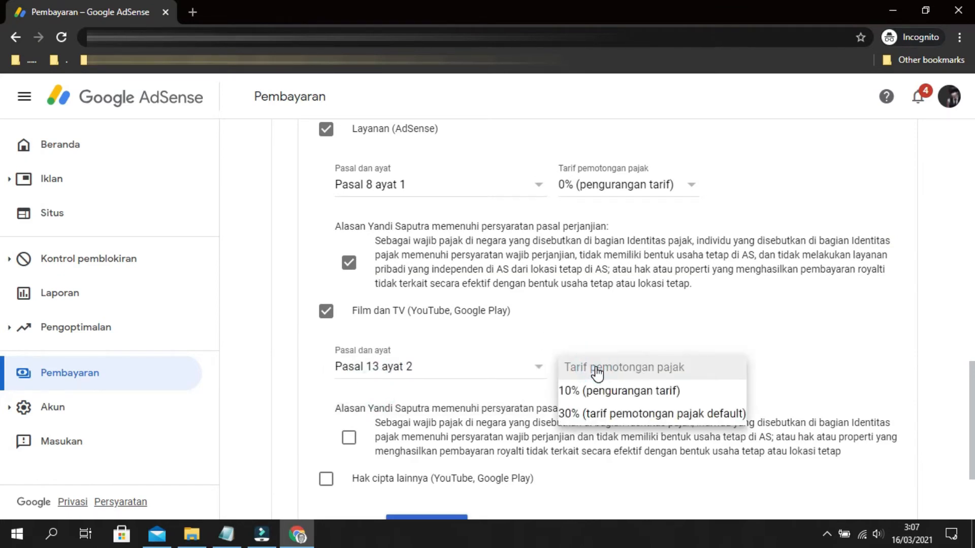
{"action": "left_click", "coordinate": [609, 395]}
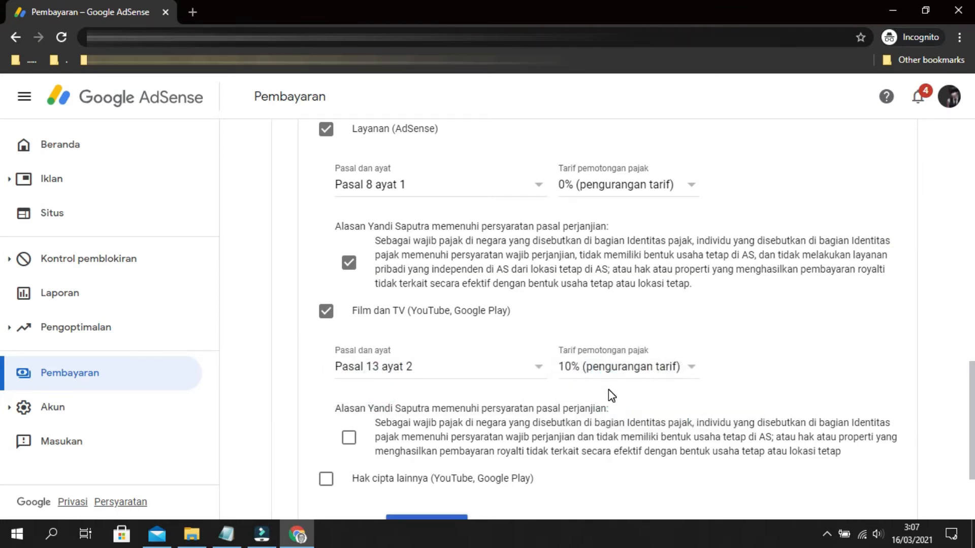
{"action": "scroll", "coordinate": [608, 390], "scroll_direction": "down", "scroll_amount": 1}
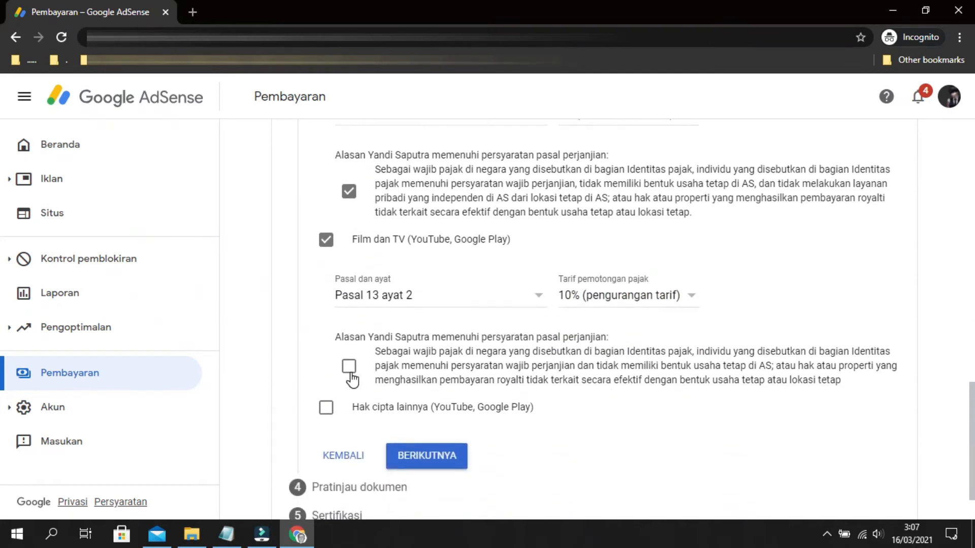
{"action": "left_click", "coordinate": [350, 370]}
Include Hak cipta lainnya (YouTube, Google Play) with Pasal 13 ayat 2 and 10% (pengurangan tarif), and tick its treaty eligibility statement.
{"action": "scroll", "coordinate": [335, 370], "scroll_direction": "down", "scroll_amount": 1}
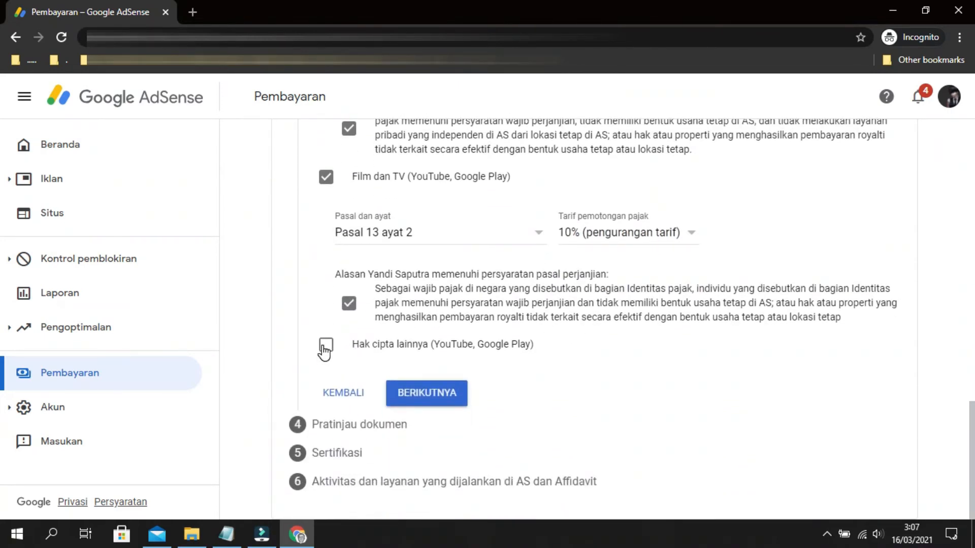
{"action": "left_click", "coordinate": [325, 348]}
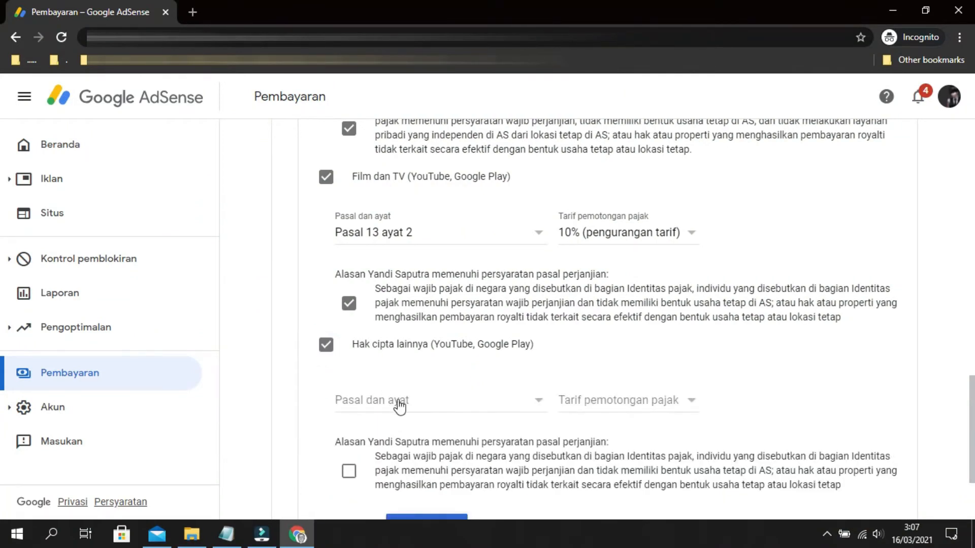
{"action": "left_click", "coordinate": [422, 399]}
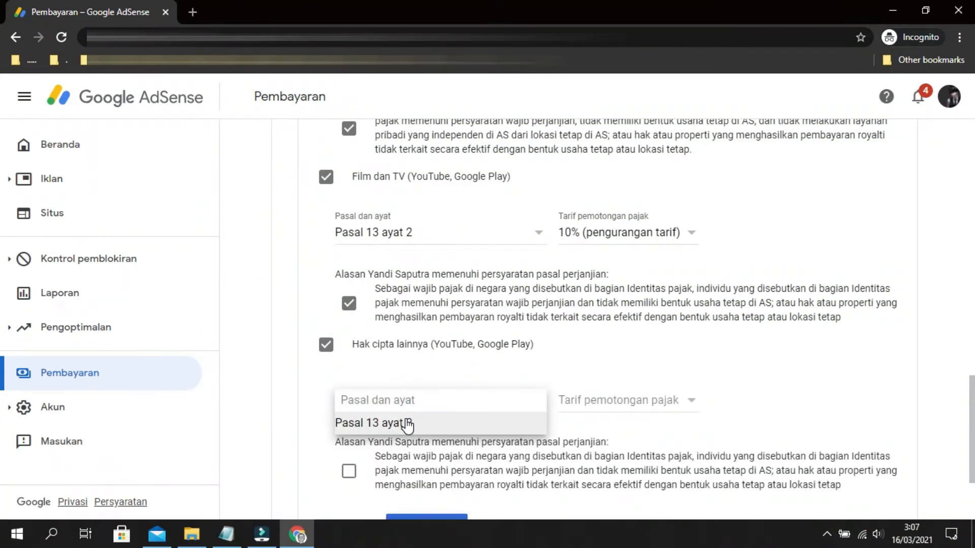
{"action": "left_click", "coordinate": [429, 425]}
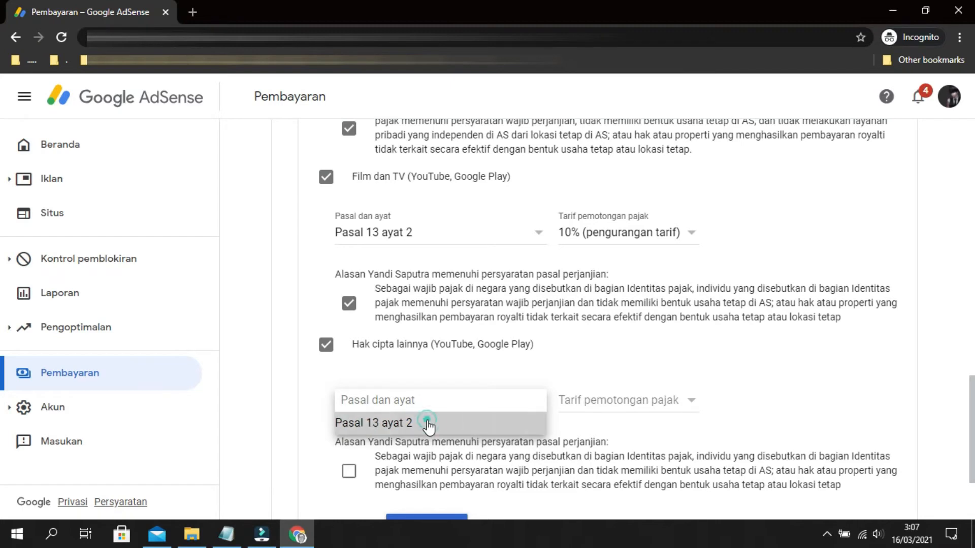
{"action": "left_click", "coordinate": [594, 409]}
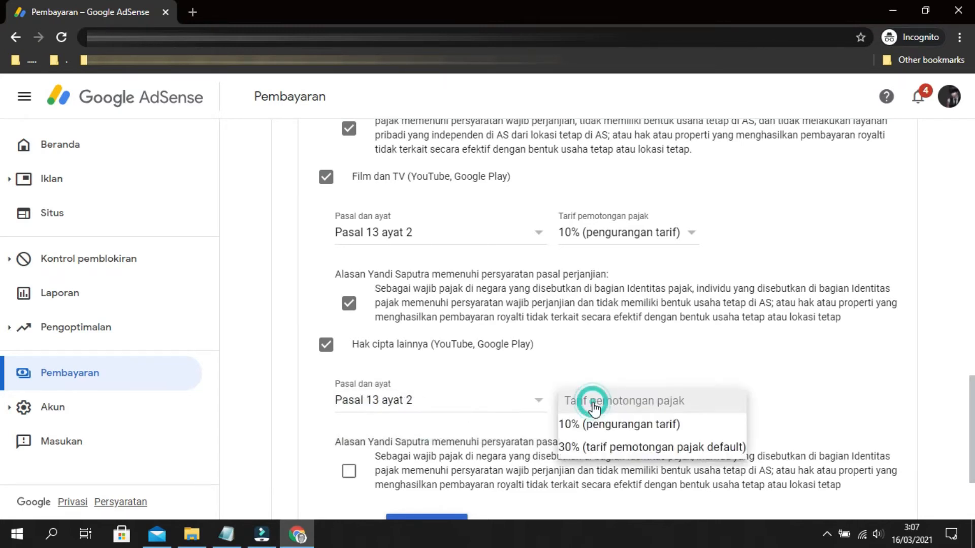
{"action": "left_click", "coordinate": [599, 427]}
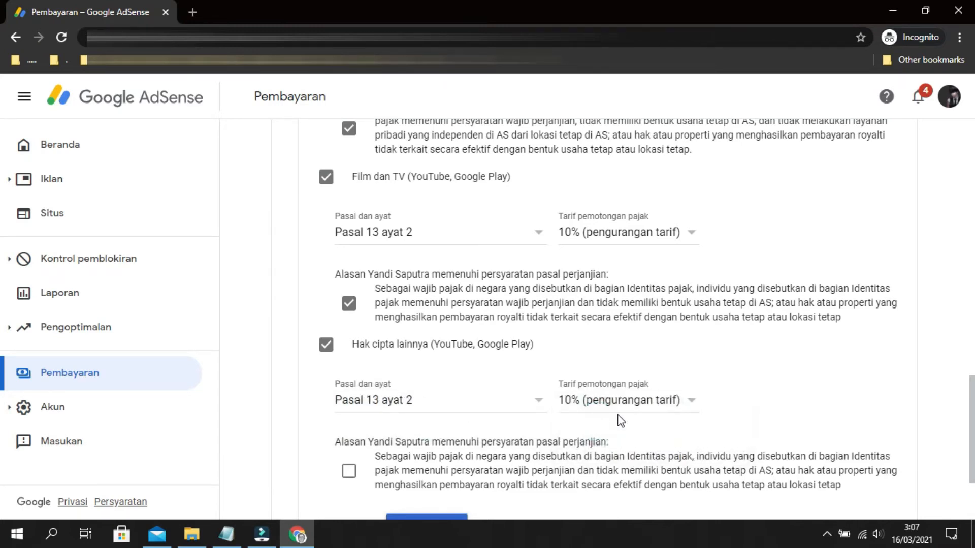
{"action": "scroll", "coordinate": [350, 343], "scroll_direction": "down", "scroll_amount": 3}
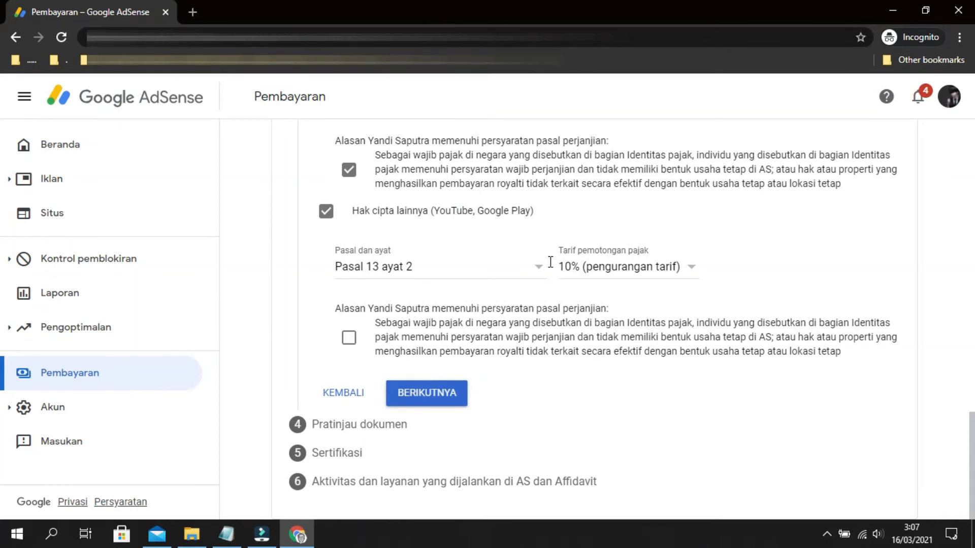
{"action": "left_click", "coordinate": [349, 338]}
Proceed to Pratinjau dokumen, declare the generated tax documents reviewed and correct, and continue to the certification section.
{"action": "left_click", "coordinate": [442, 394]}
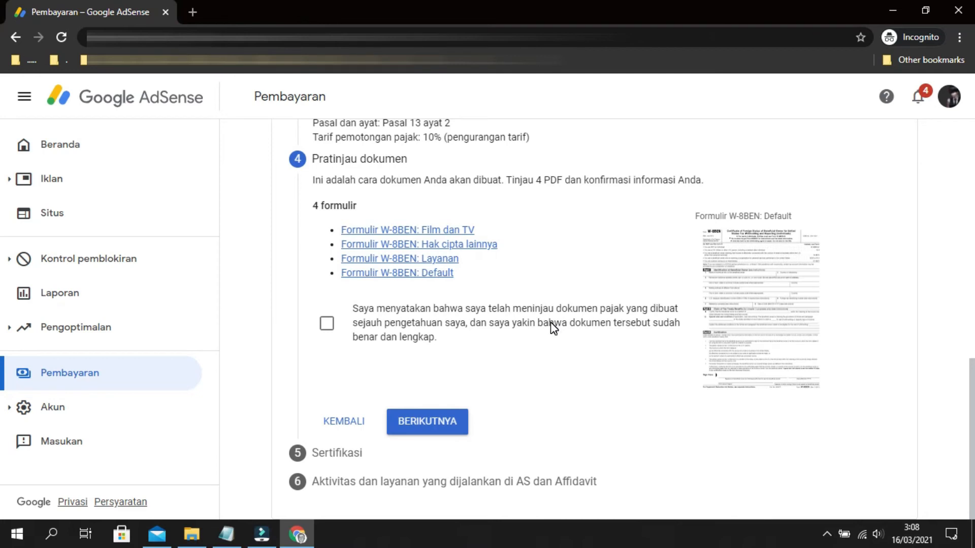
{"action": "left_click", "coordinate": [326, 328]}
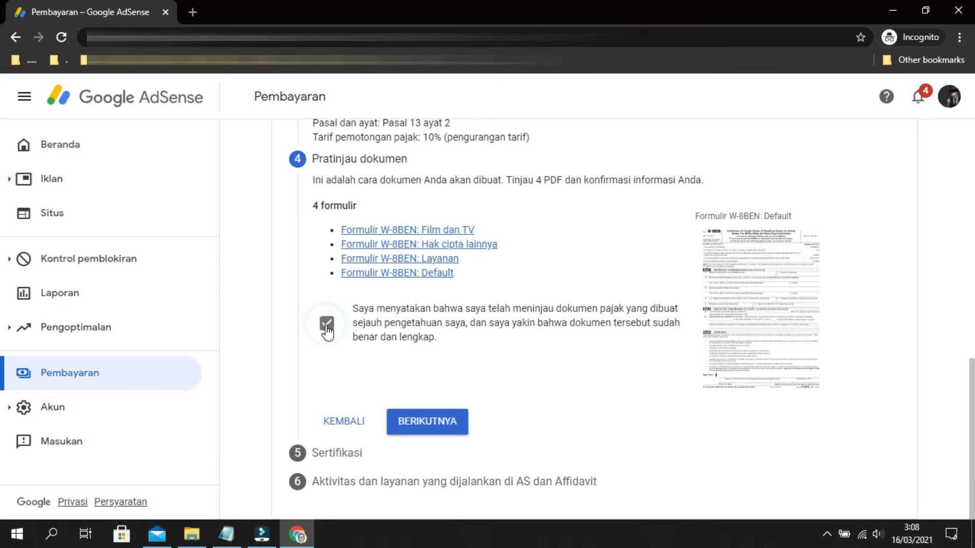
{"action": "left_click", "coordinate": [447, 426]}
Sign the certification with the full legal name, confirm with Ya that the signer fills in the form personally, and continue.
{"action": "left_click", "coordinate": [432, 488]}
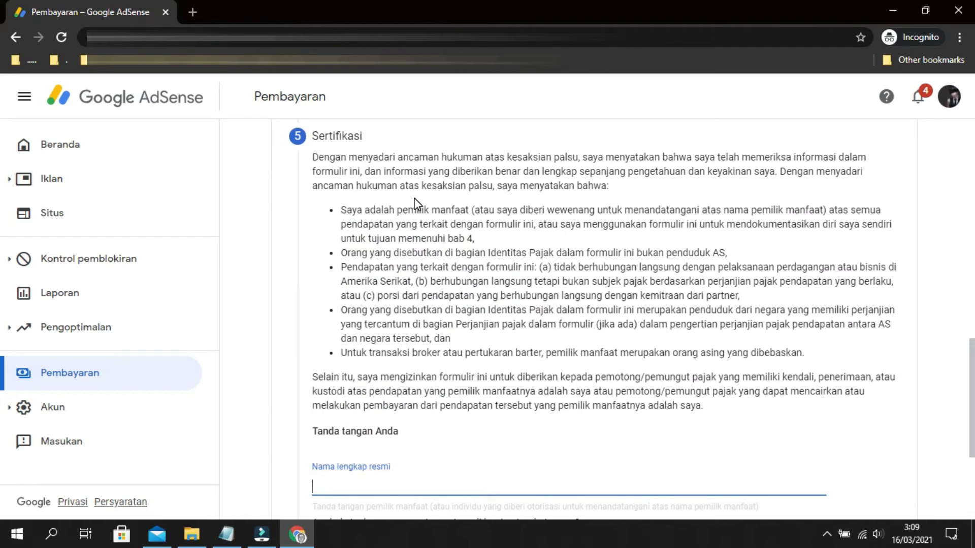
{"action": "scroll", "coordinate": [389, 287], "scroll_direction": "down", "scroll_amount": 4}
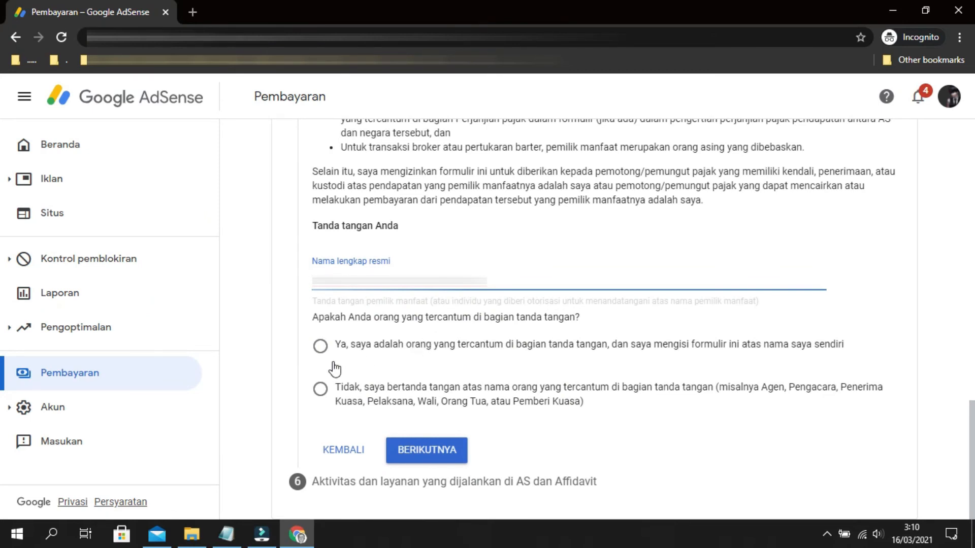
{"action": "left_click", "coordinate": [320, 347]}
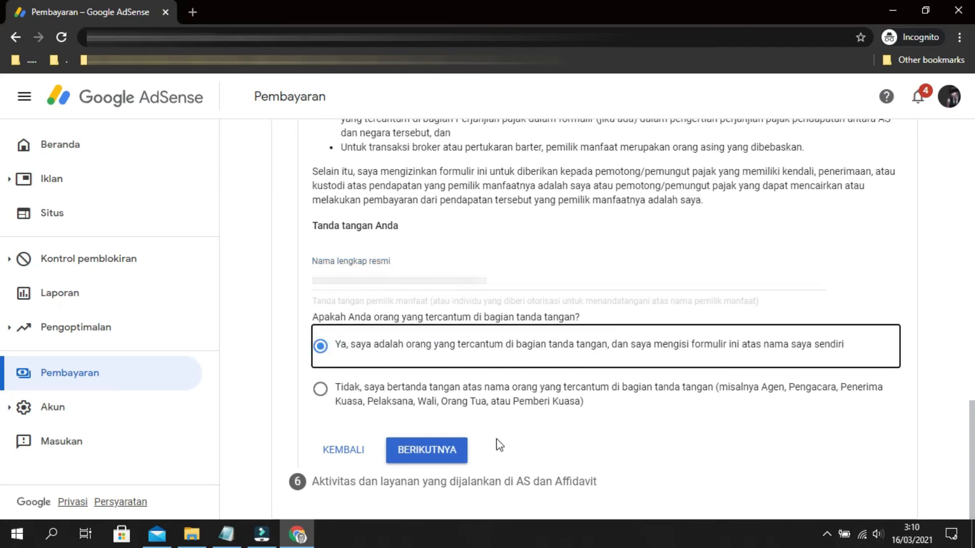
{"action": "left_click", "coordinate": [449, 452]}
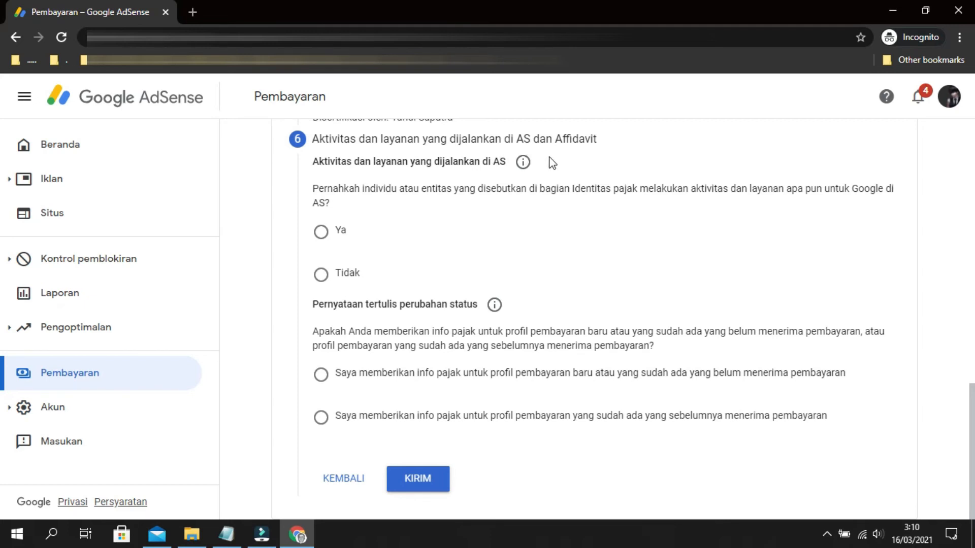
Answer Tidak for activities and services performed in the US and tick the statement that services are carried out entirely outside the US.
{"action": "left_click", "coordinate": [324, 275]}
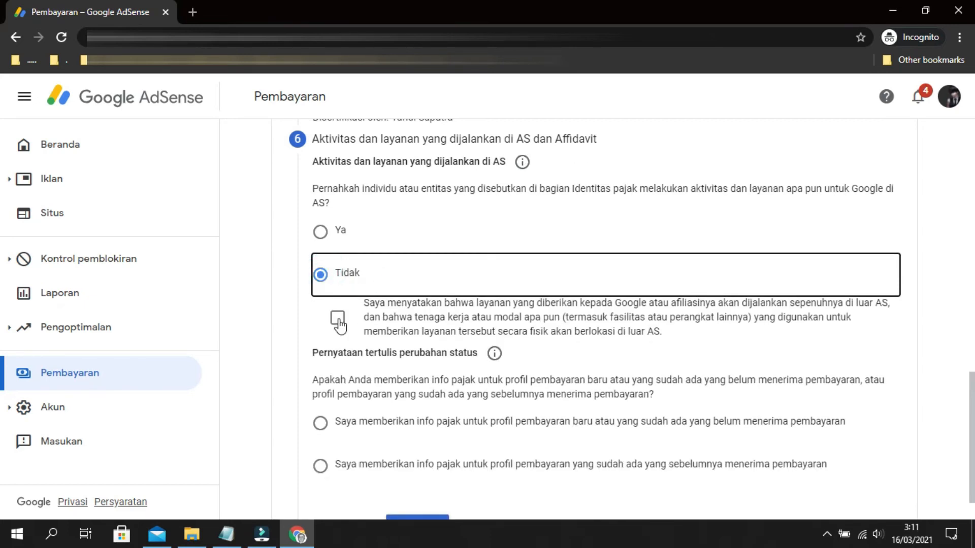
{"action": "left_click", "coordinate": [337, 319]}
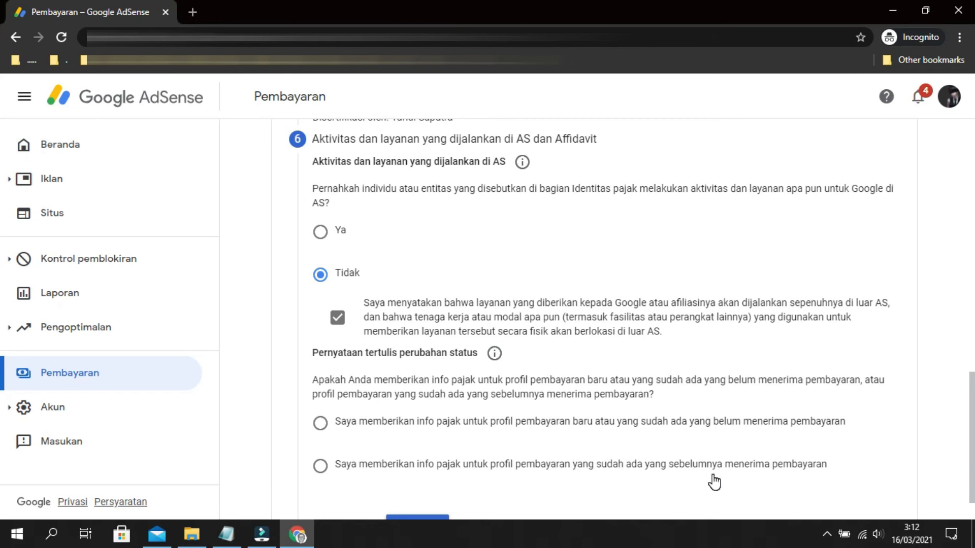
Declare that the tax info is for an existing payment profile that previously received payments, and tick the unchanged-information statement.
{"action": "scroll", "coordinate": [515, 498], "scroll_direction": "down", "scroll_amount": 1}
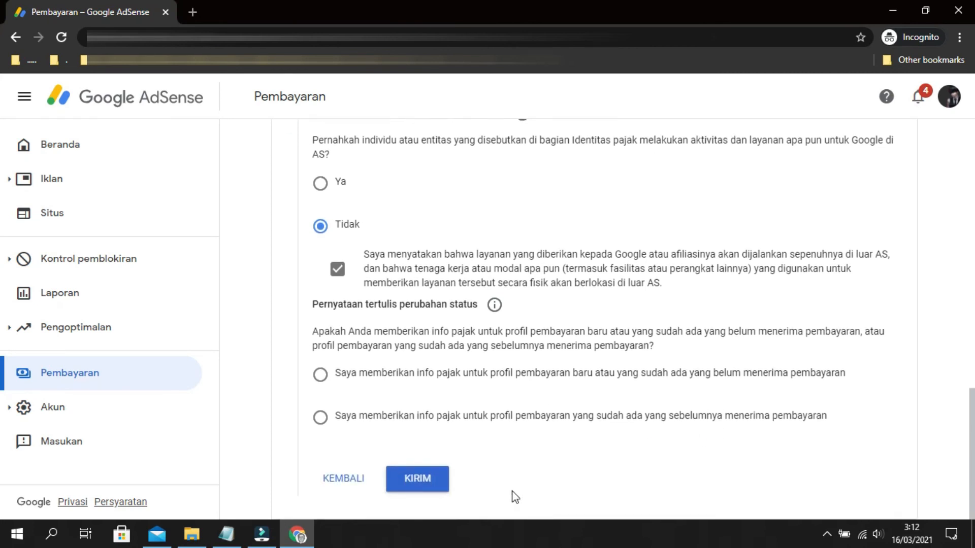
{"action": "left_click", "coordinate": [320, 418]}
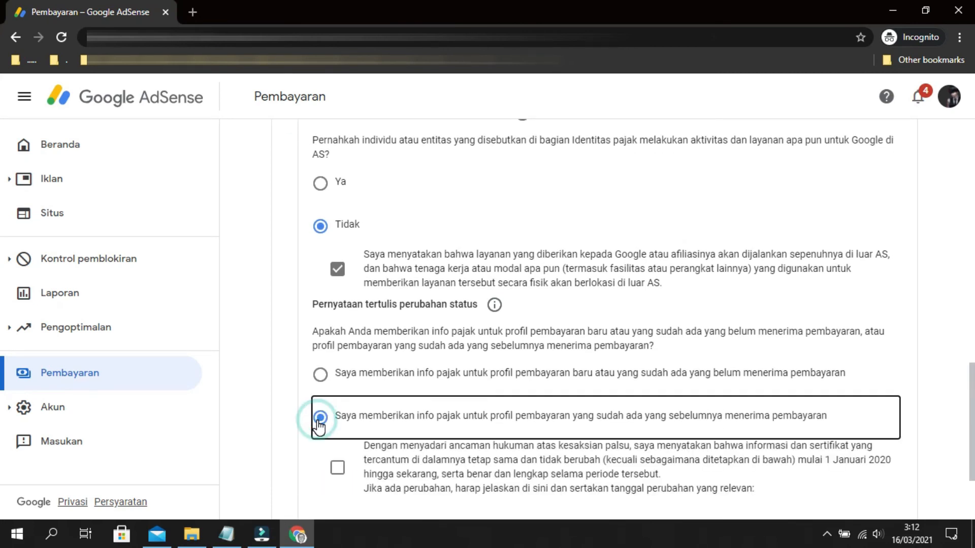
{"action": "scroll", "coordinate": [320, 420], "scroll_direction": "down", "scroll_amount": 3}
{"action": "left_click", "coordinate": [337, 343]}
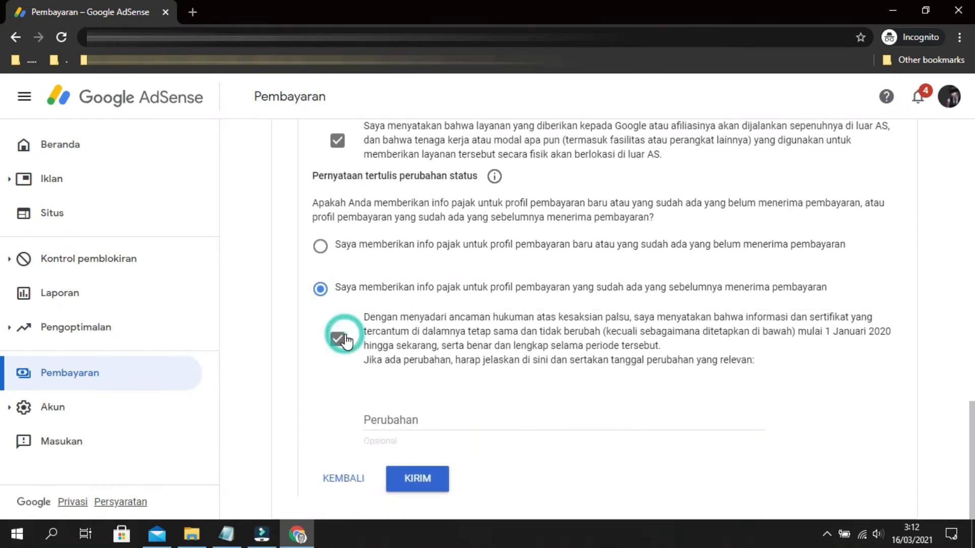
Leave the optional Perubahan field empty and submit the tax form.
{"action": "left_click", "coordinate": [429, 417]}
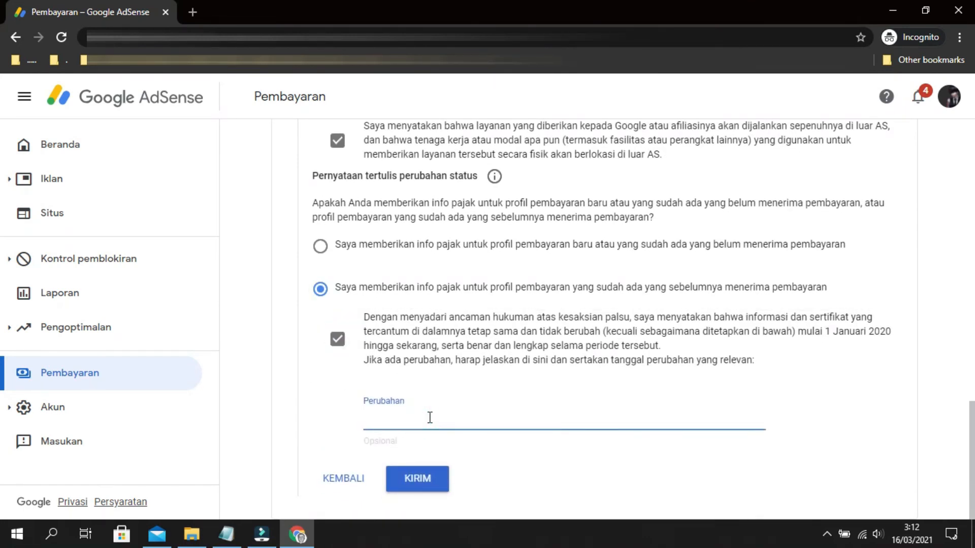
{"action": "left_click", "coordinate": [313, 398]}
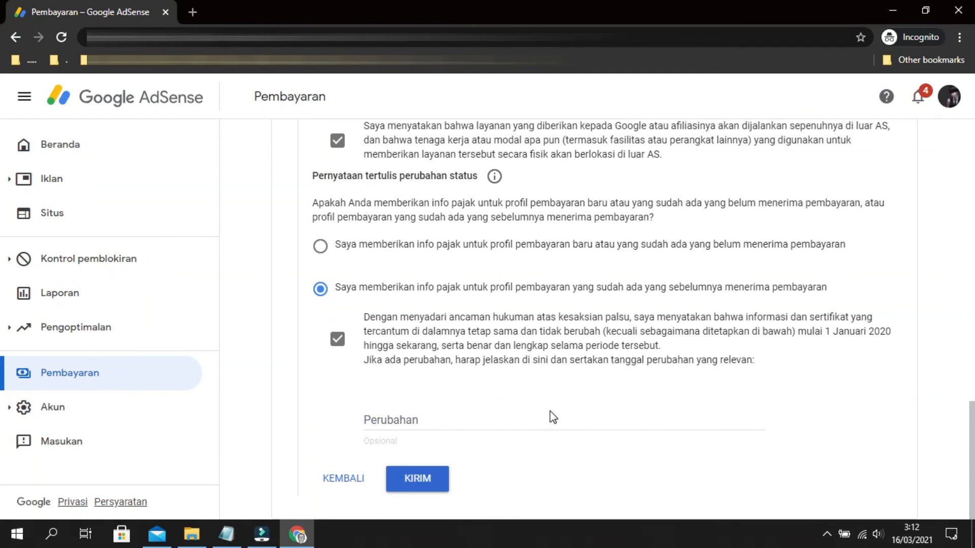
{"action": "left_click", "coordinate": [406, 420]}
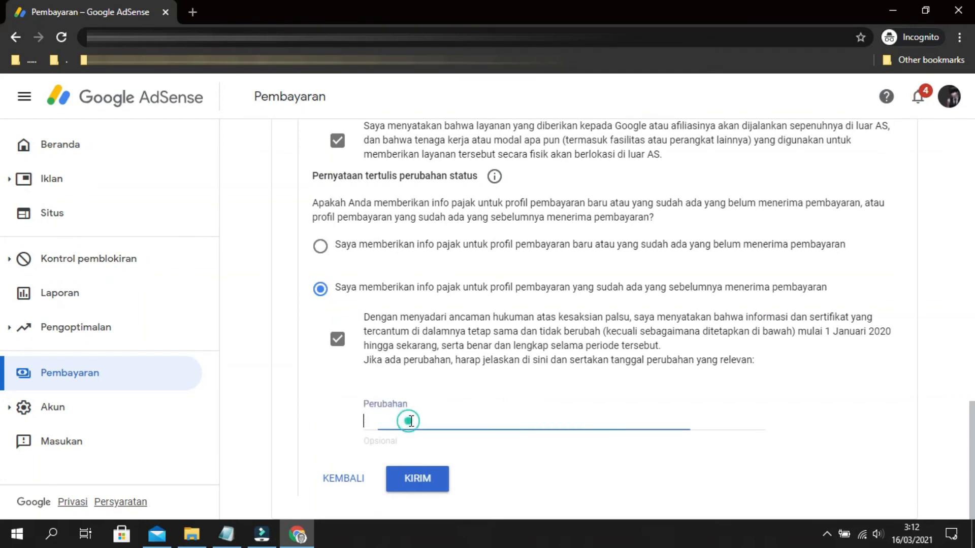
{"action": "left_click", "coordinate": [312, 399]}
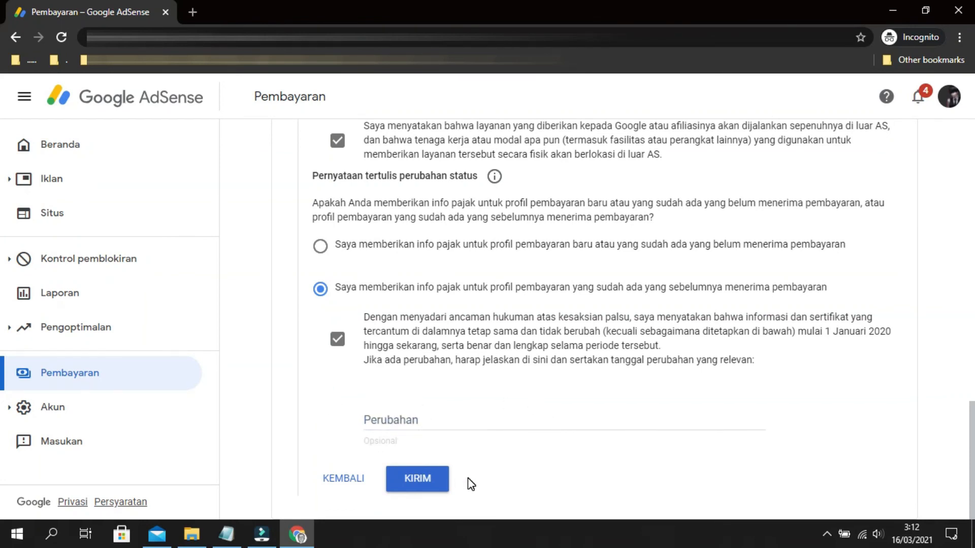
{"action": "left_click", "coordinate": [424, 481]}
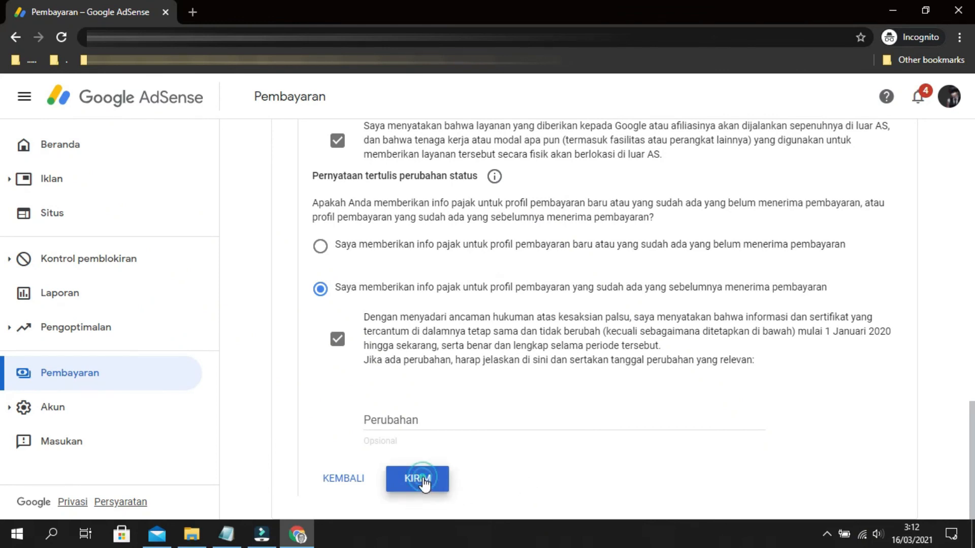